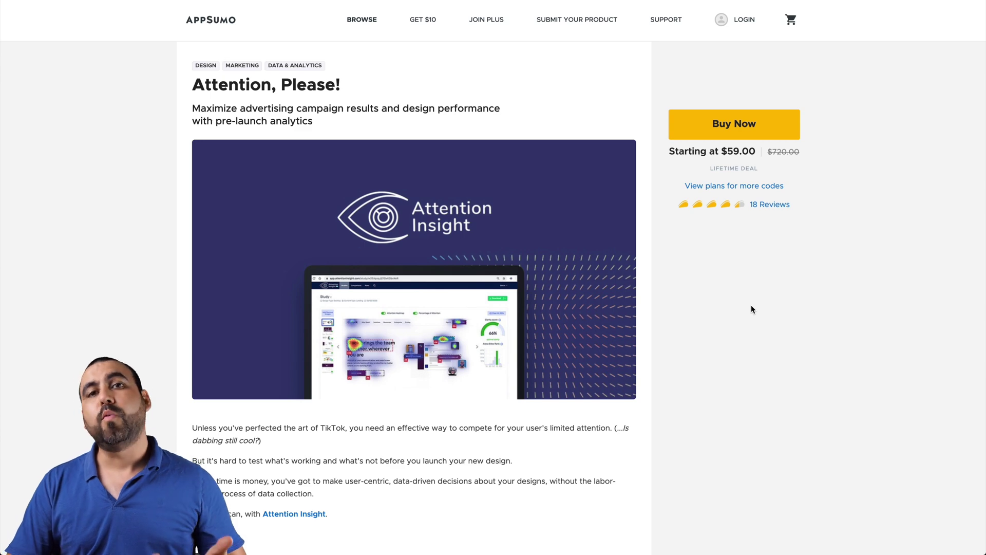
# Step: Go to the plan comparison of the Attention Insight deal and set the Multiple plan to 10 Codes
pyautogui.click(768, 187)
pyautogui.scroll(-4, 712, 332)
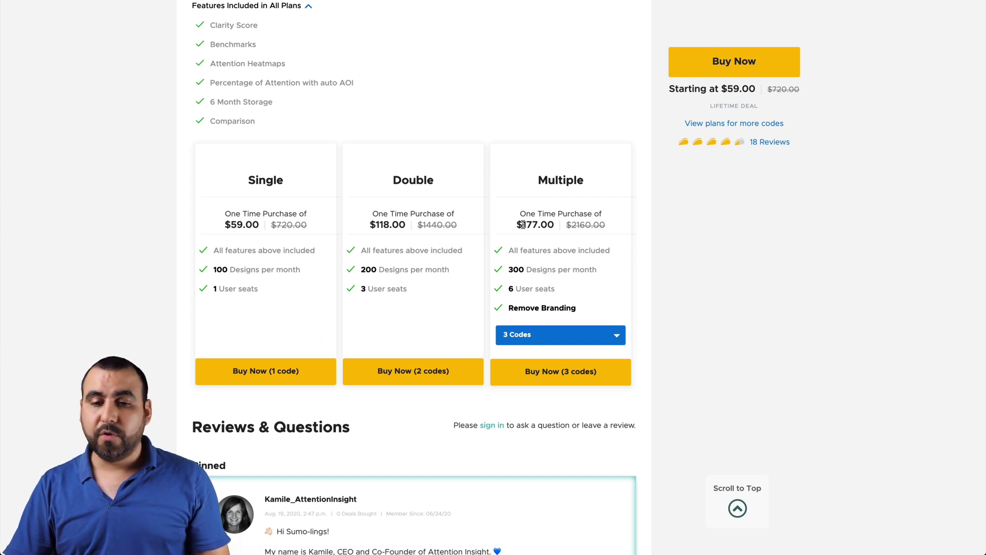
pyautogui.moveTo(538, 189); pyautogui.dragTo(580, 184)
pyautogui.click(579, 183)
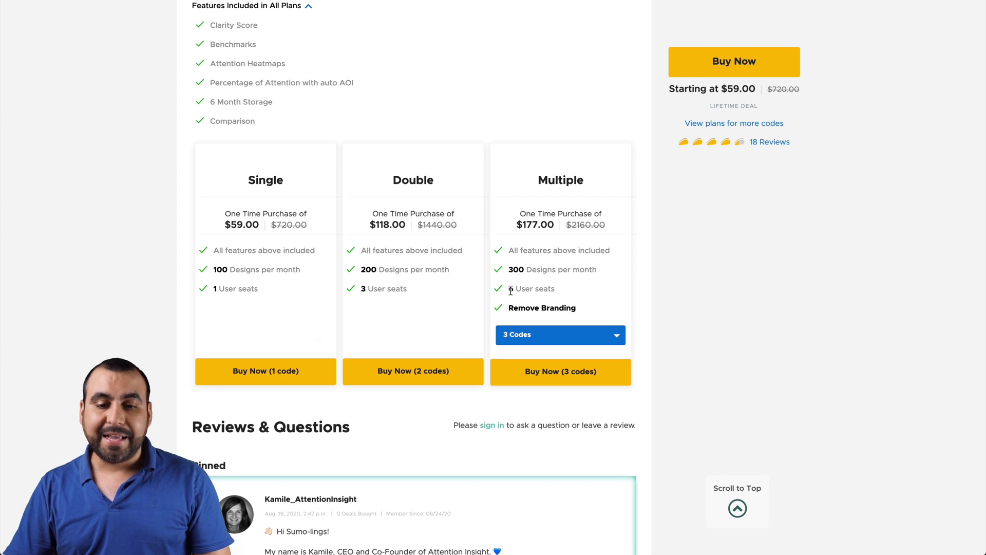
pyautogui.click(537, 336)
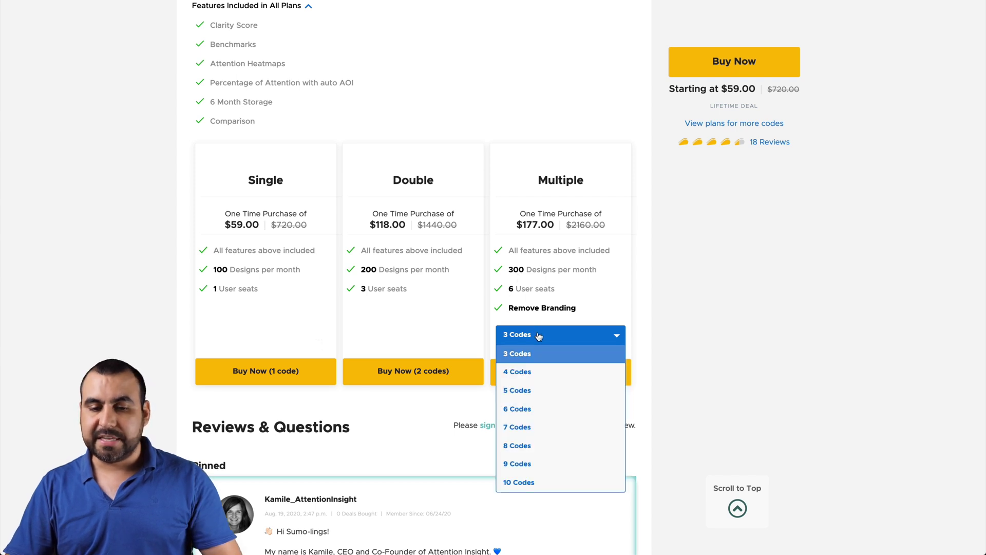
pyautogui.click(532, 481)
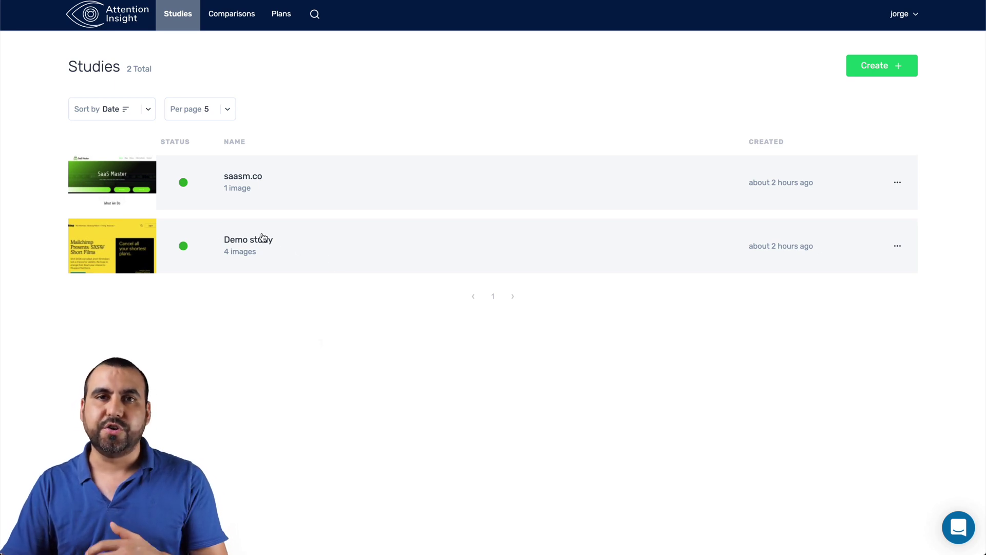
# Step: Open the Demo study, examine its heatmap hotspots, and switch the Percentage of Attention overlay off and on again
pyautogui.click(125, 242)
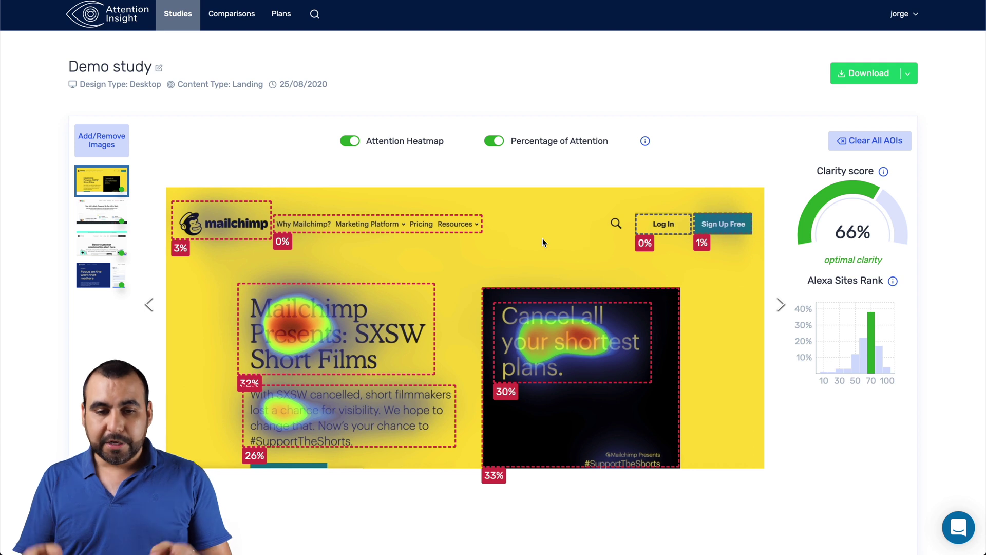
pyautogui.moveTo(296, 326)
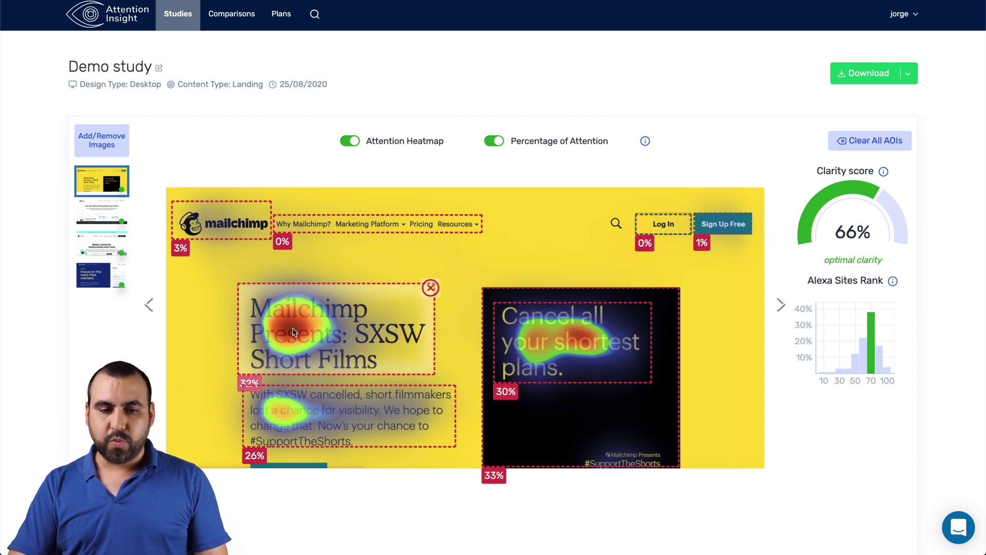
pyautogui.moveTo(549, 333)
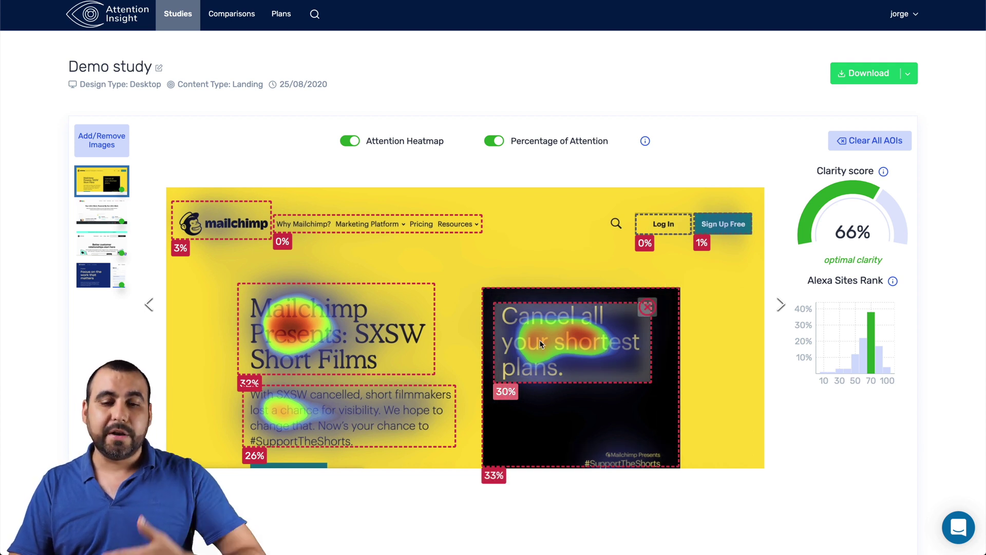
pyautogui.click(493, 141)
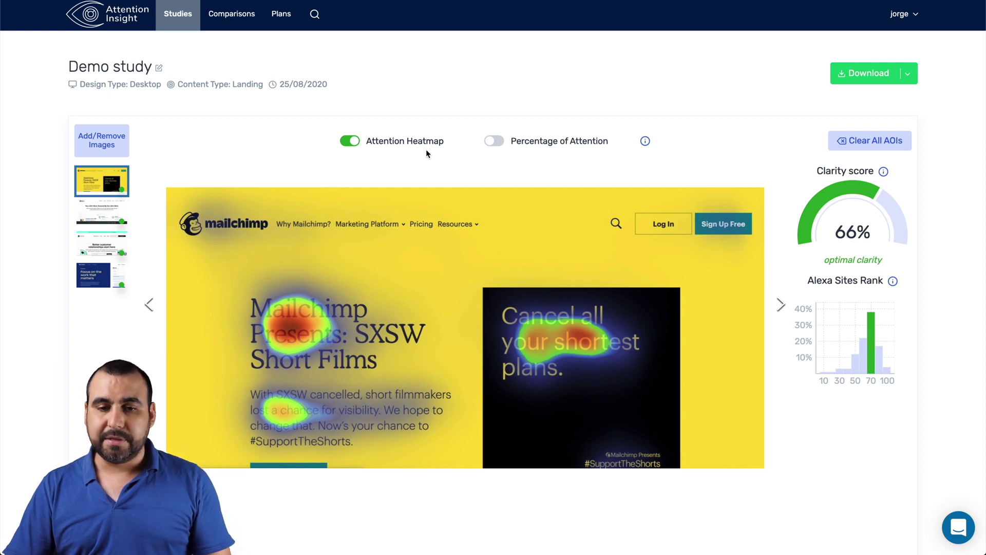
pyautogui.click(488, 141)
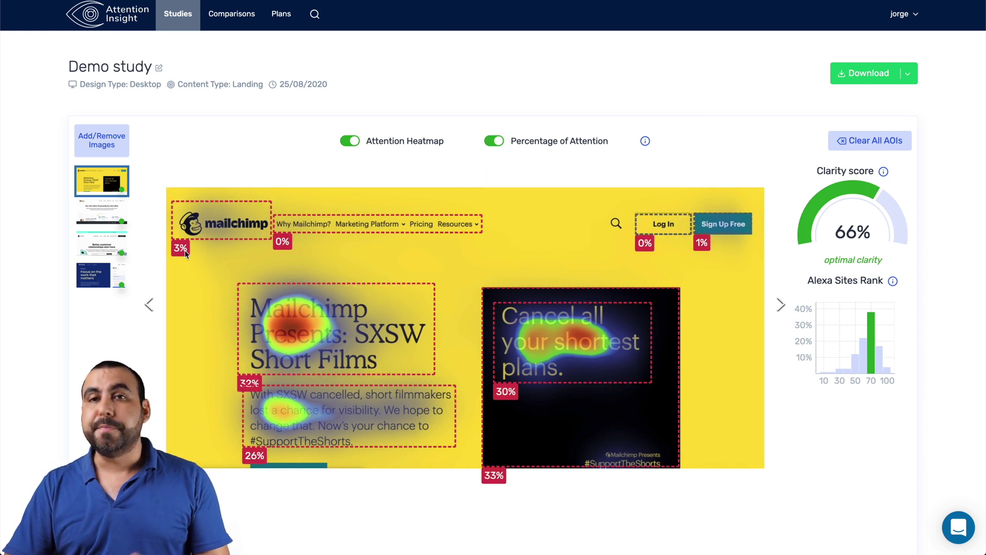
# Step: Calculate attention for an unnamed area spanning the headline, paragraph and most of the black banner, and delete the paragraph's own area
pyautogui.moveTo(293, 293)
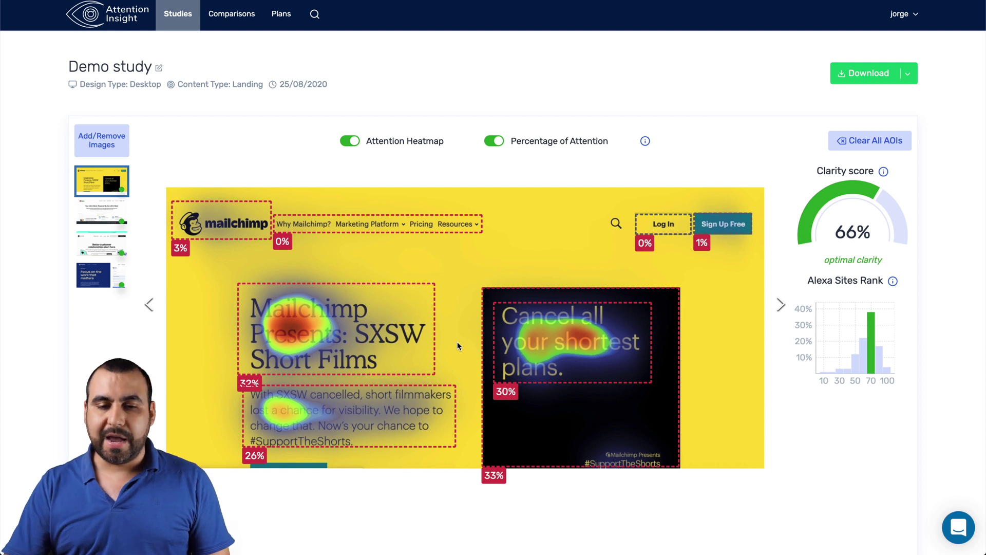
pyautogui.moveTo(545, 348)
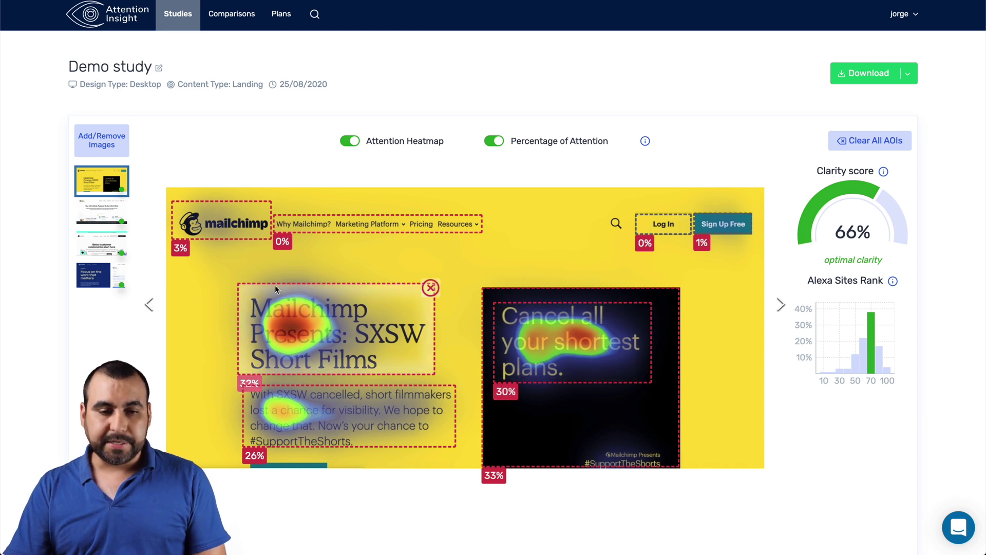
pyautogui.moveTo(231, 277); pyautogui.dragTo(672, 446)
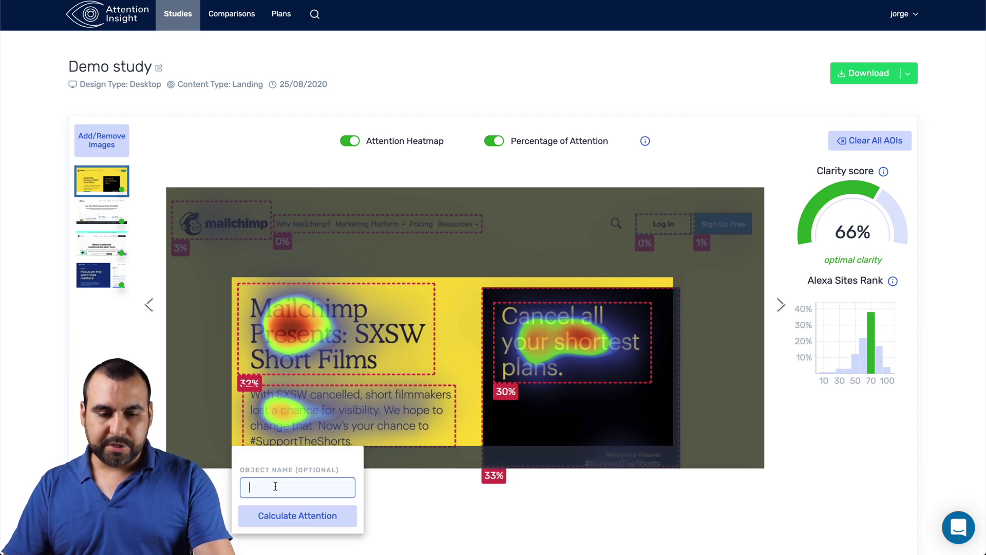
pyautogui.click(300, 515)
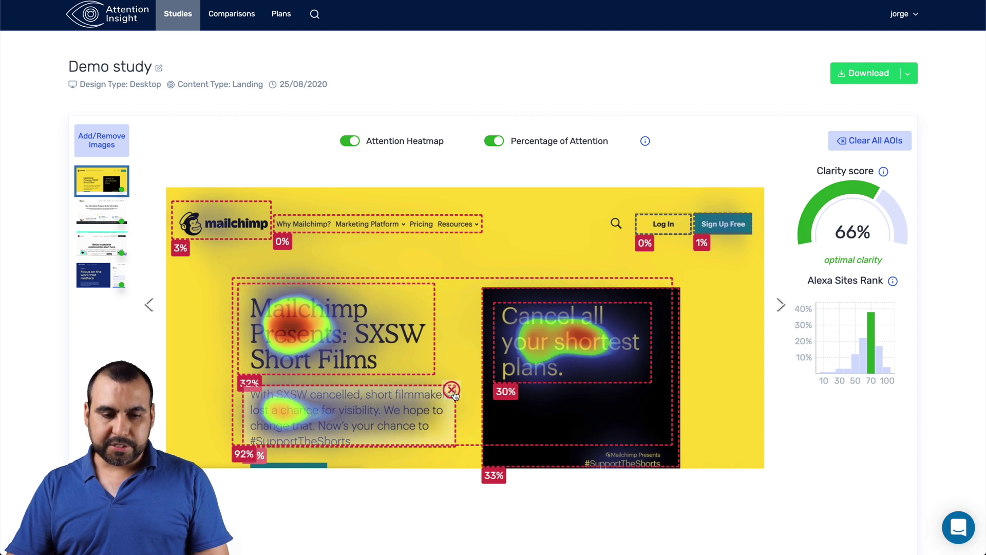
pyautogui.click(452, 391)
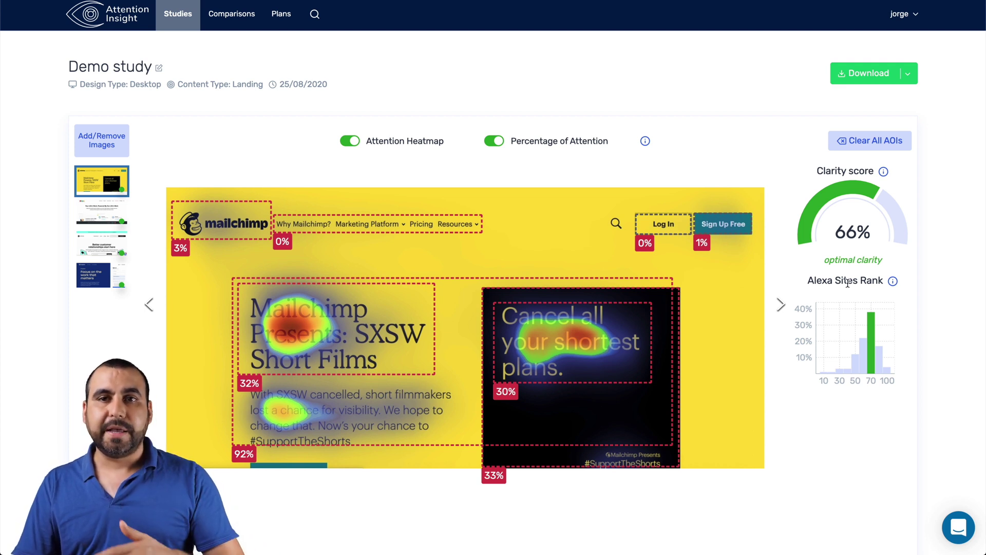
# Step: Read the Alexa Sites Rank explanation and the details of the chart's highlighted bar
pyautogui.moveTo(893, 281)
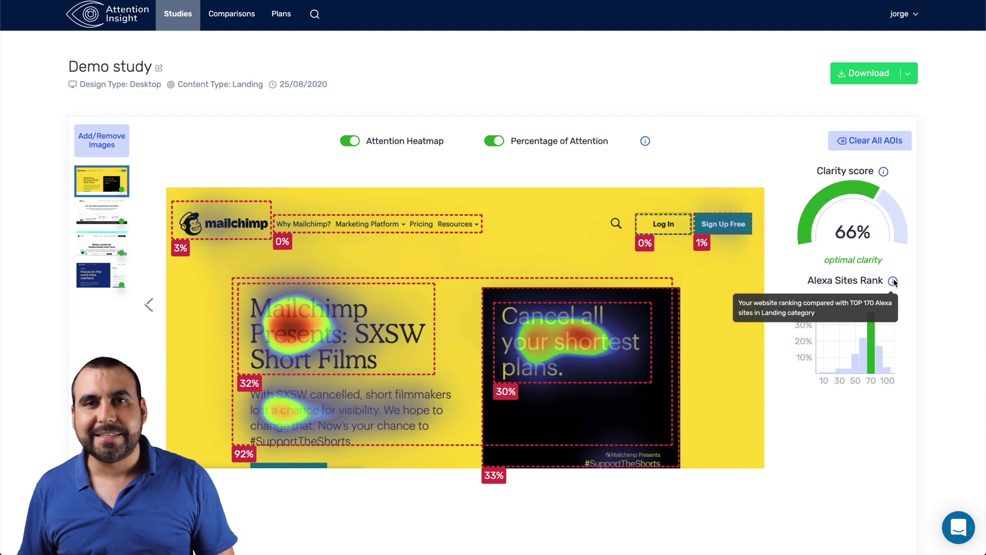
pyautogui.moveTo(873, 360)
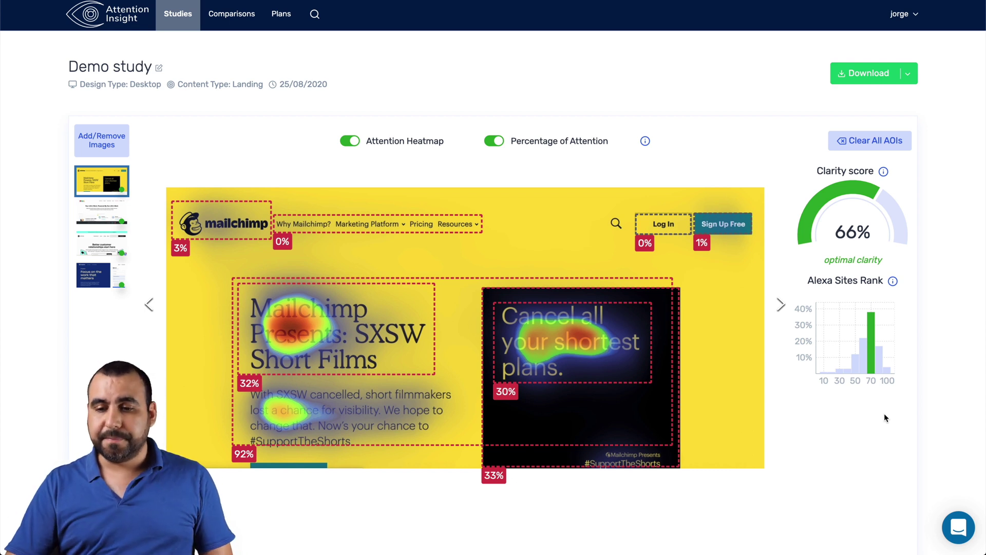
pyautogui.moveTo(872, 316)
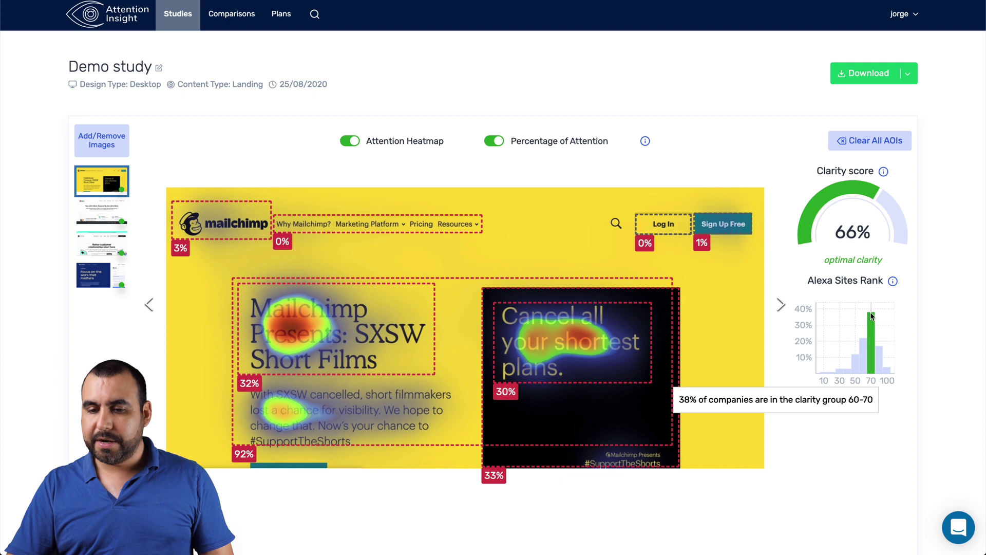
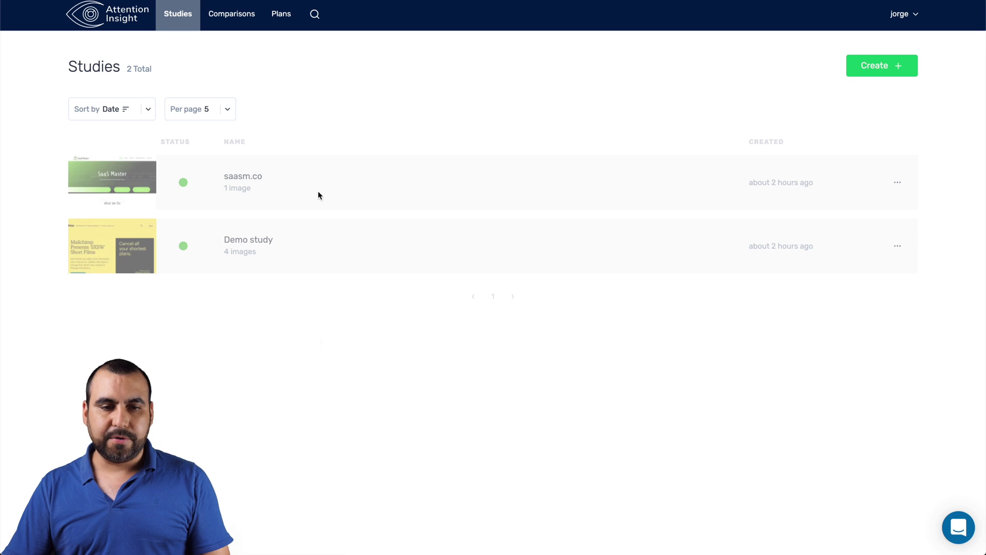
# Step: Open the saasm.co study and examine the attention areas on the two green call-to-action buttons
pyautogui.click(246, 186)
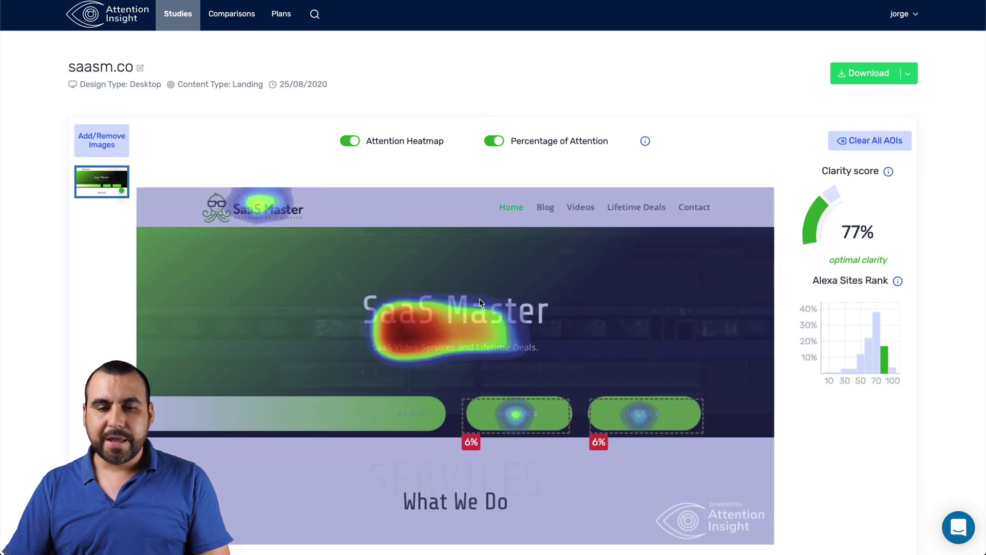
pyautogui.scroll(-1, 497, 287)
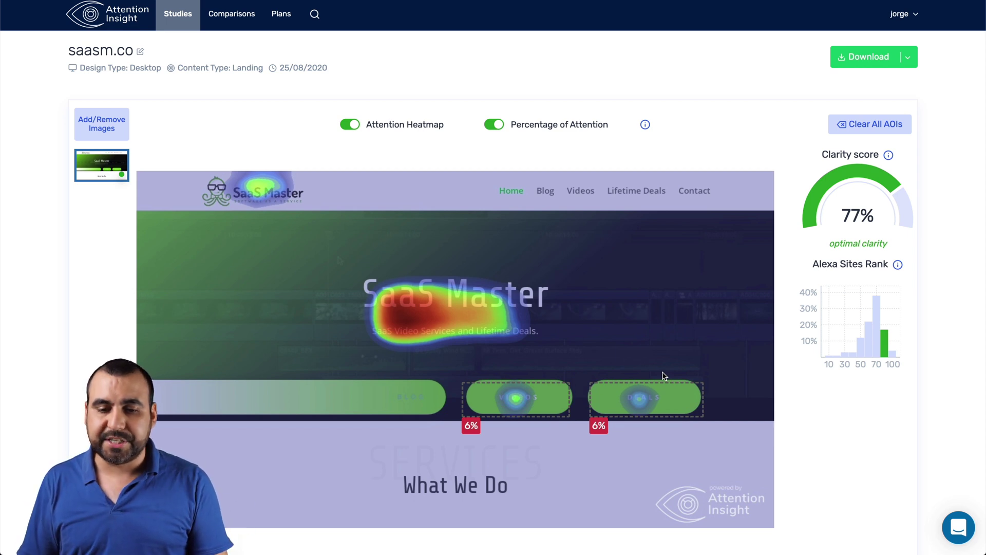
pyautogui.moveTo(527, 401)
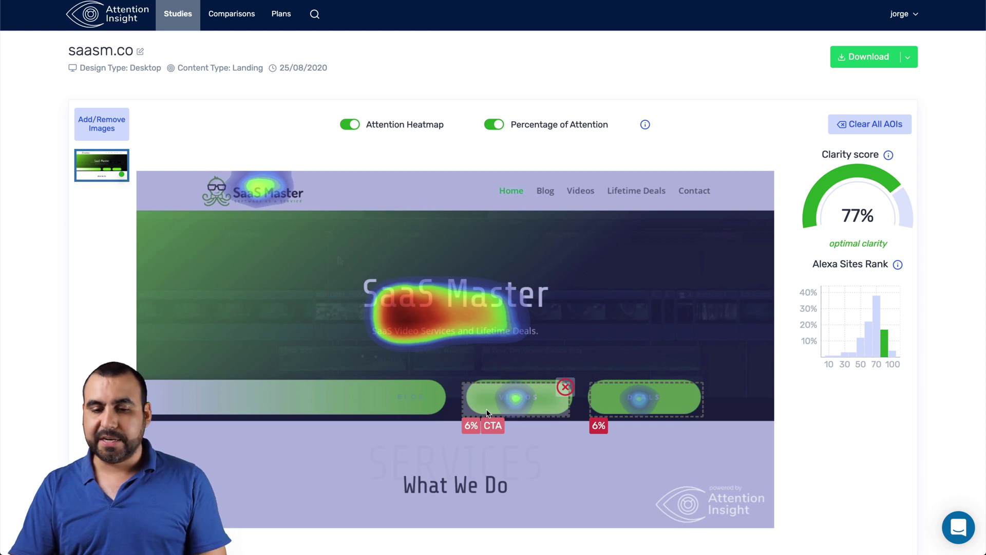
pyautogui.moveTo(662, 406)
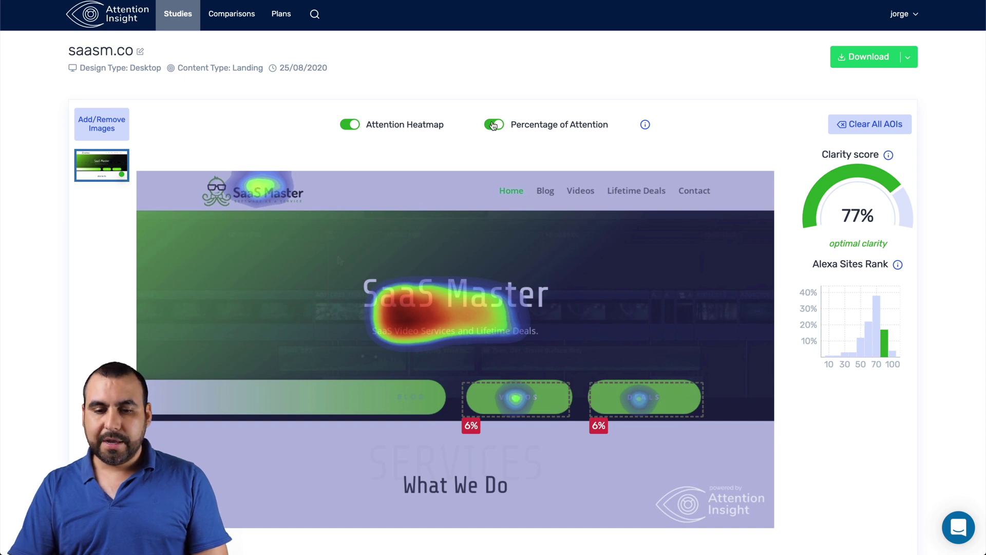
# Step: Mark an area around the SaaS Master logo, name it "logo" and calculate its attention
pyautogui.moveTo(188, 173); pyautogui.dragTo(323, 210)
pyautogui.write('logo')
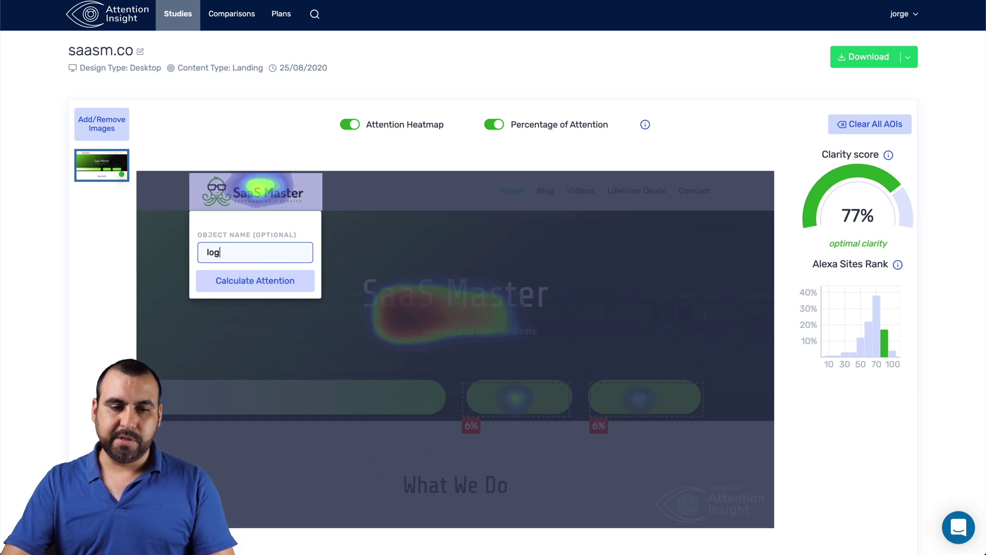
pyautogui.click(266, 284)
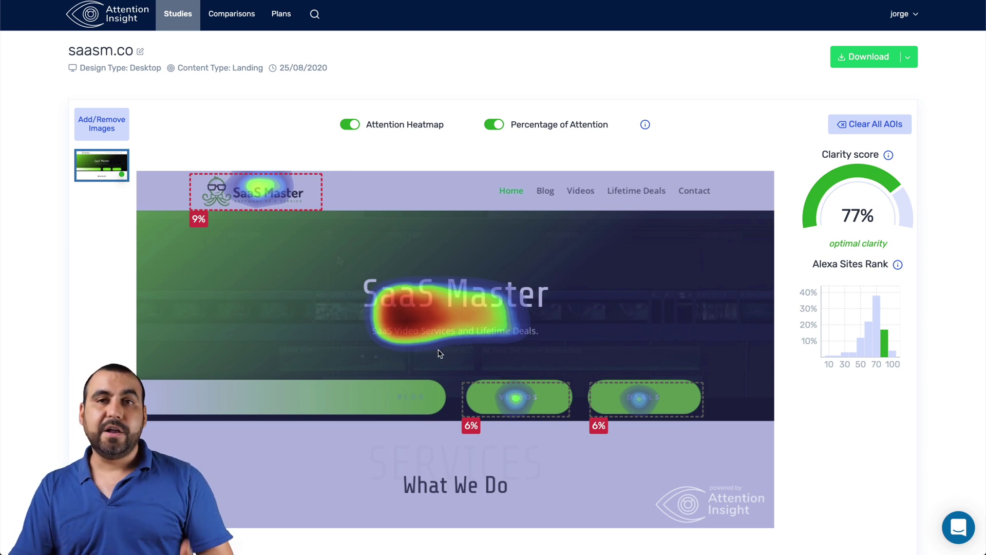
pyautogui.moveTo(296, 211)
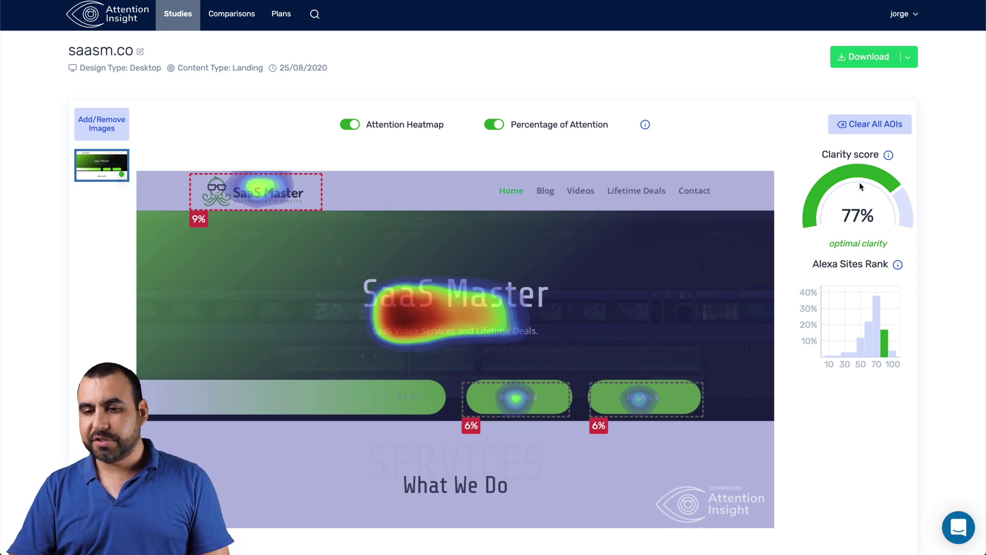
pyautogui.moveTo(886, 355)
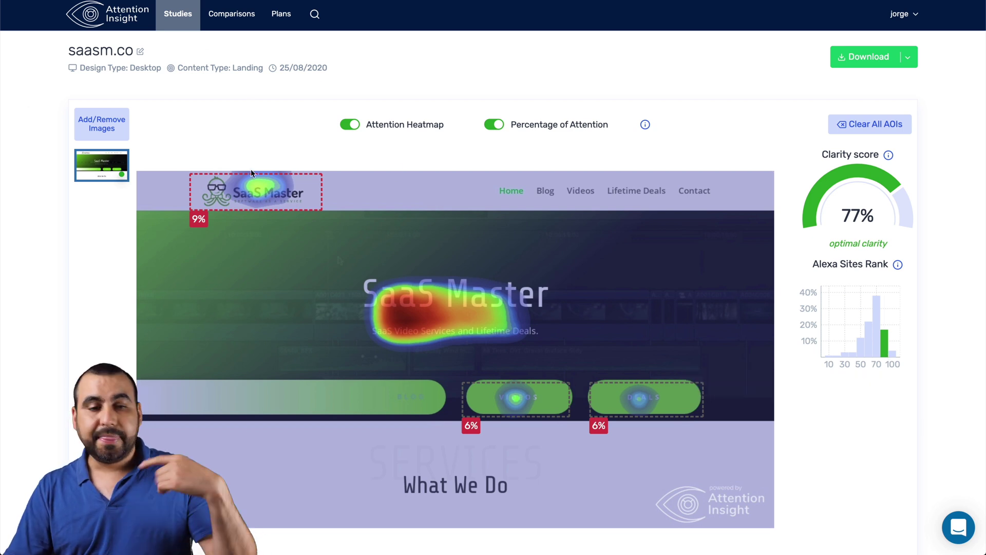
# Step: Open the Demo Comparison and examine the Clarity, CTA1 and Header values and heatmaps of both designs
pyautogui.click(227, 18)
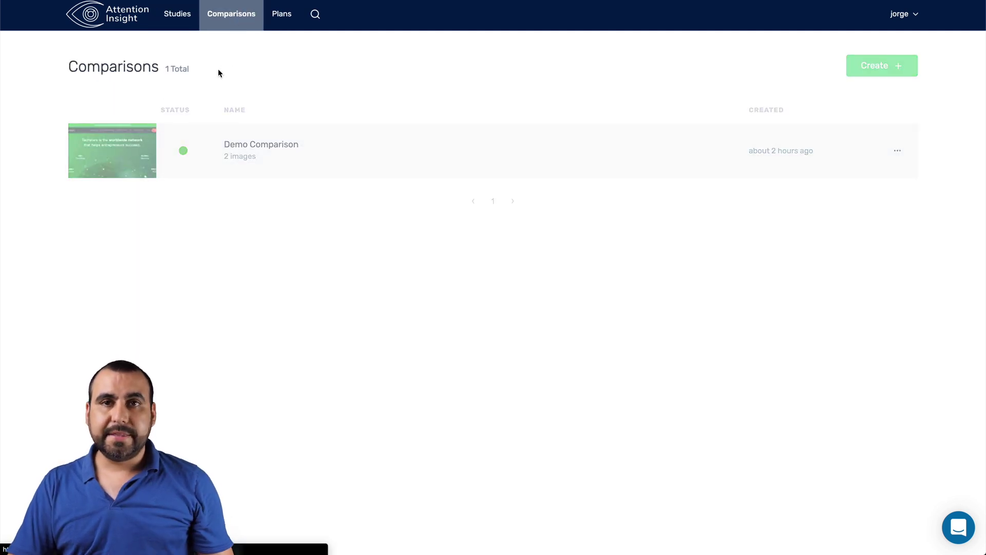
pyautogui.click(226, 152)
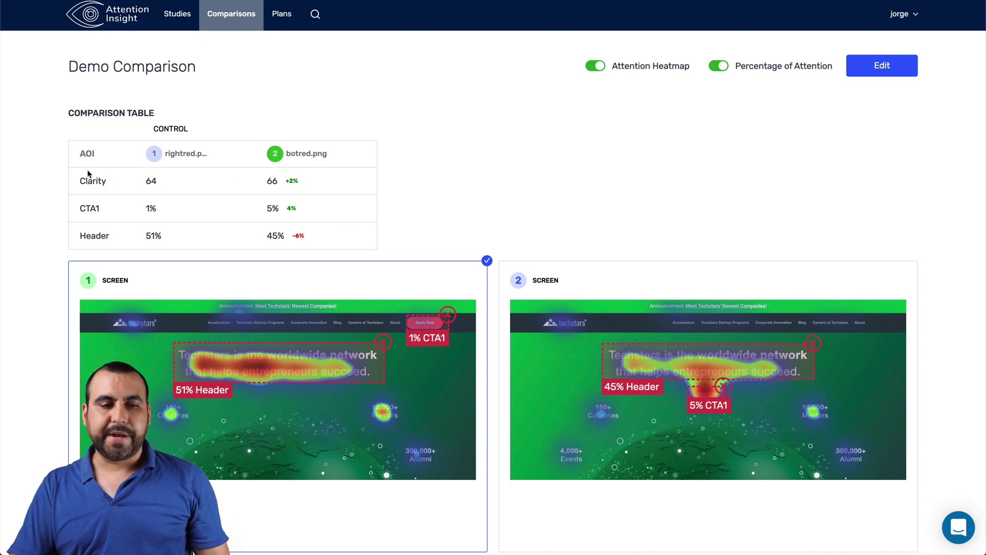
pyautogui.doubleClick(151, 181)
pyautogui.click(256, 186)
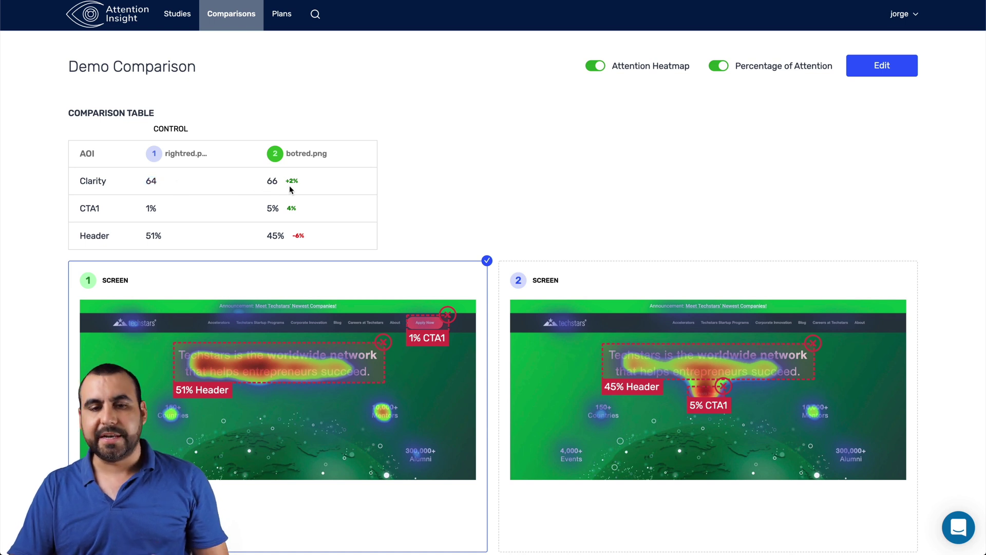
pyautogui.tripleClick(272, 209)
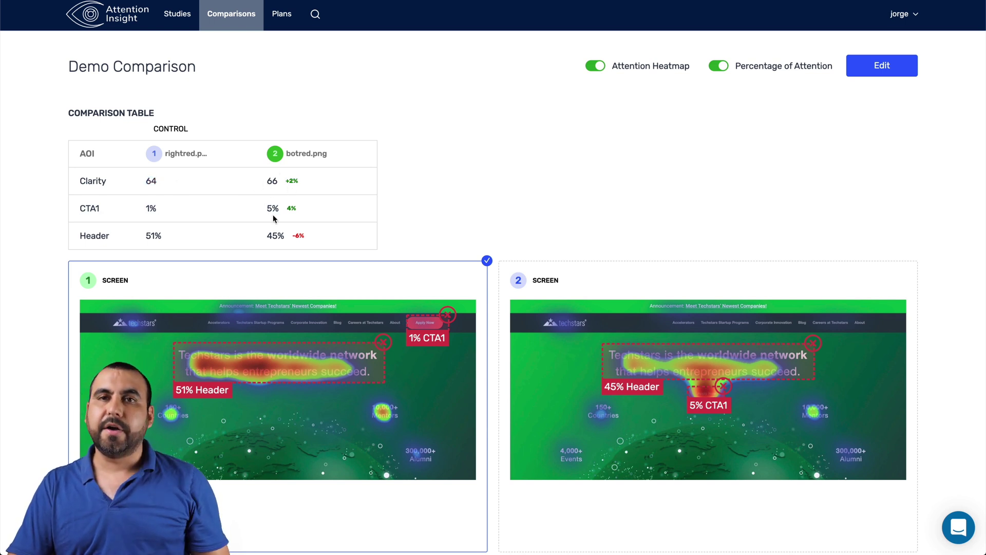
pyautogui.click(273, 212)
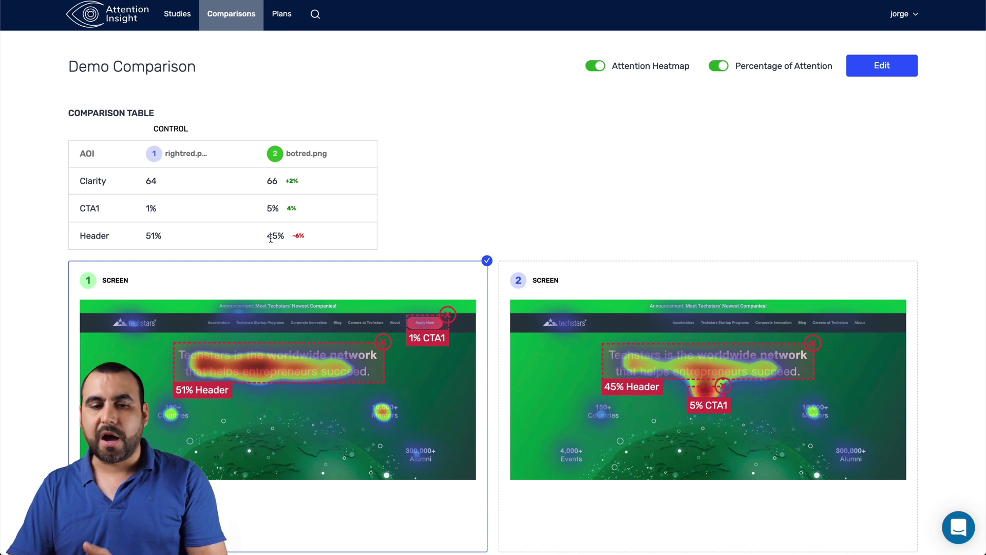
pyautogui.tripleClick(268, 236)
pyautogui.click(343, 237)
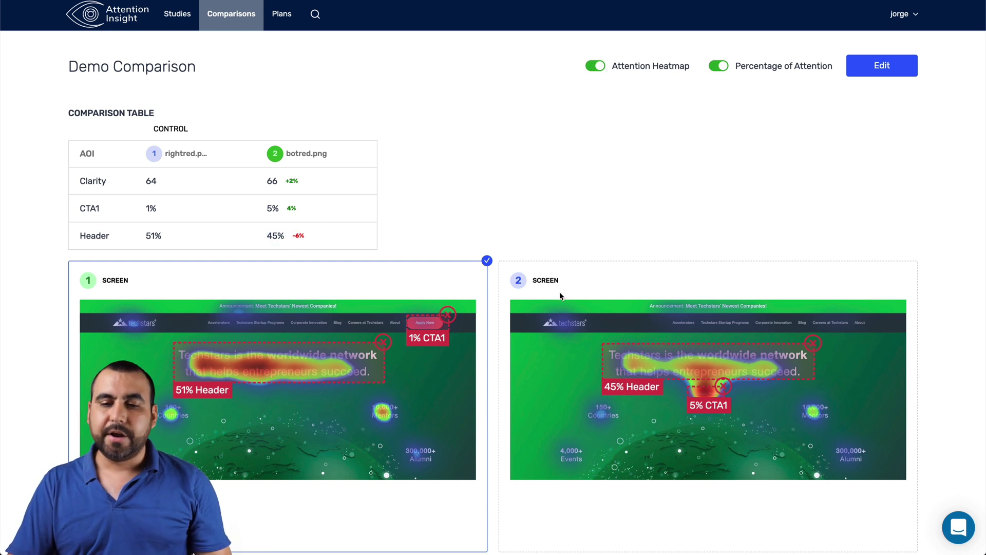
pyautogui.scroll(-1, 793, 220)
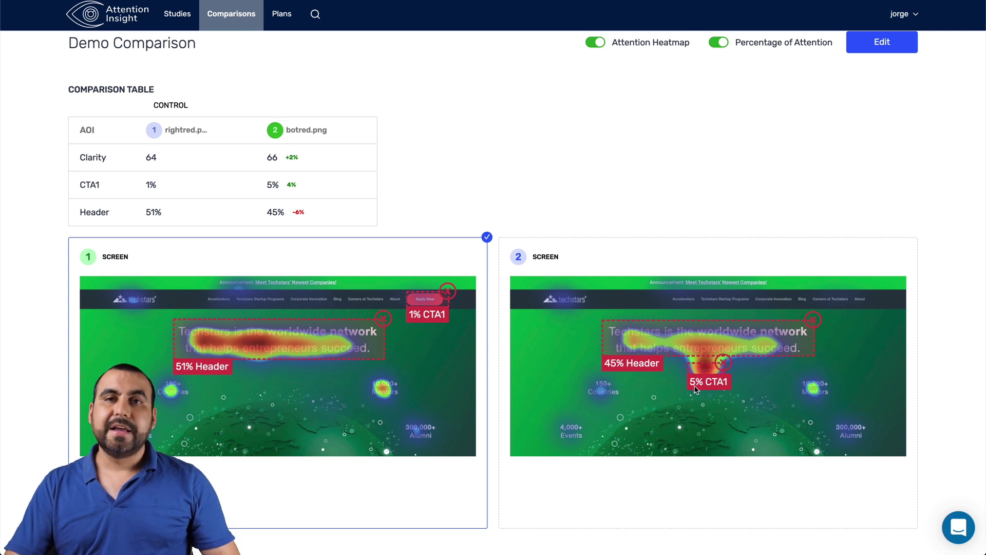
pyautogui.scroll(1, 697, 385)
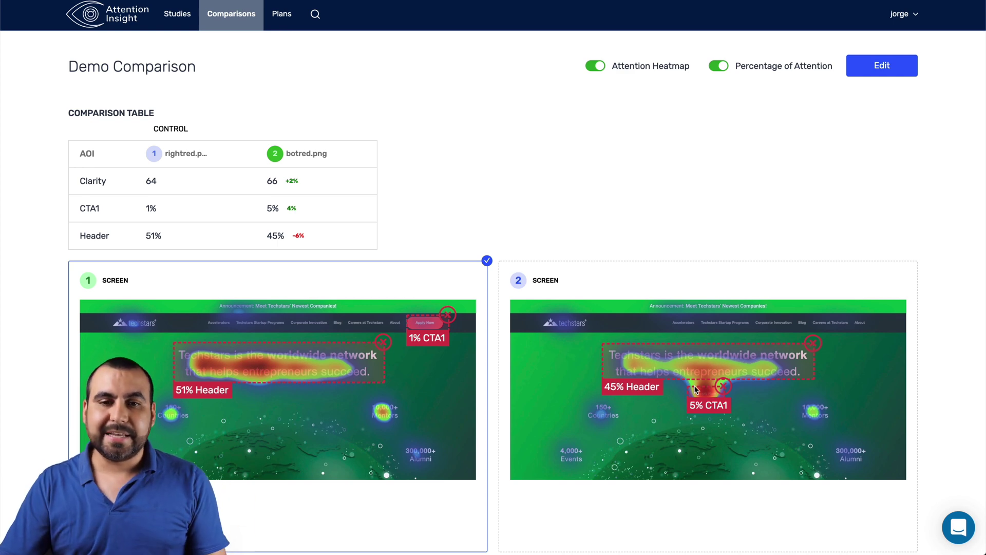
# Step: Switch back to the AppSumo deal page and review the included features and the Single, Double and Multiple plans
pyautogui.click(559, 1)
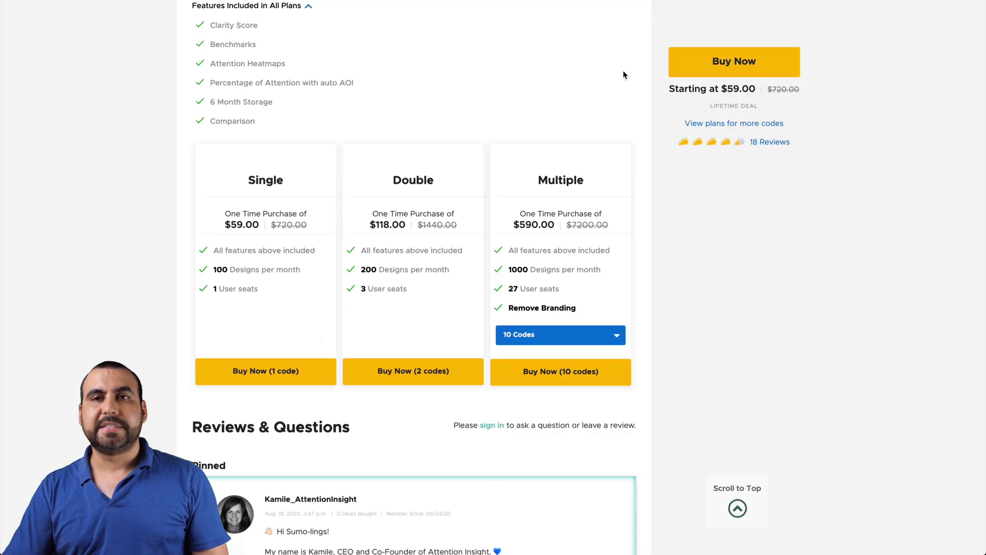
pyautogui.scroll(4, 781, 218)
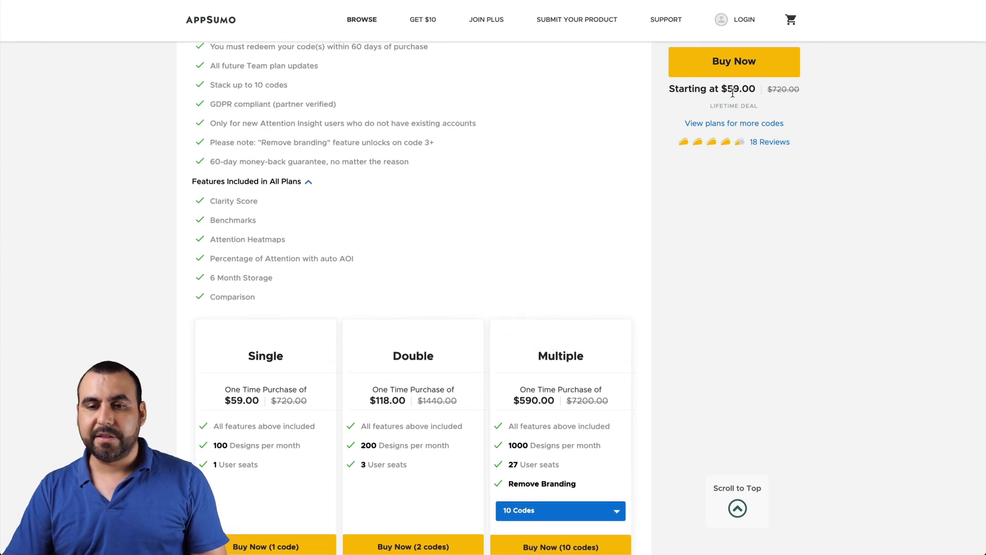
pyautogui.scroll(-3, 748, 372)
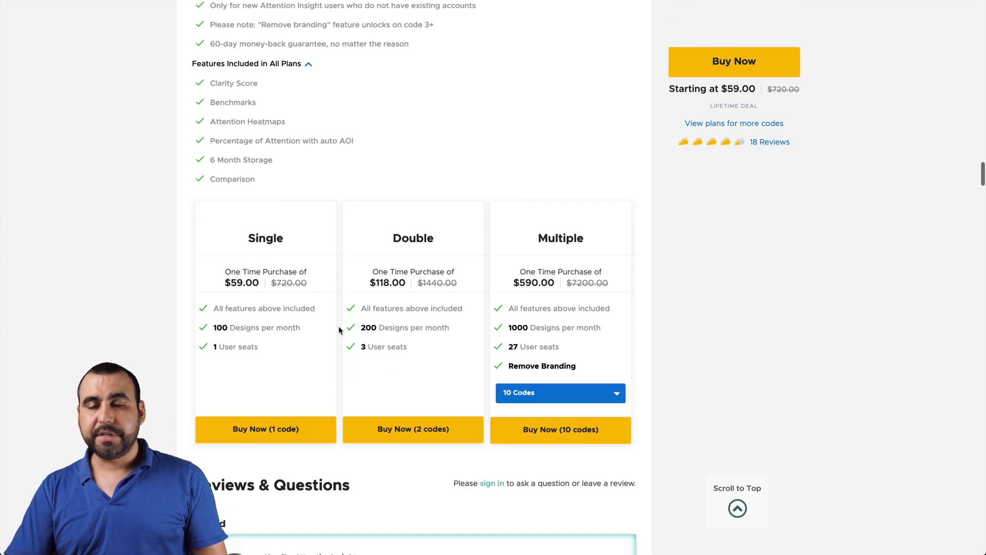